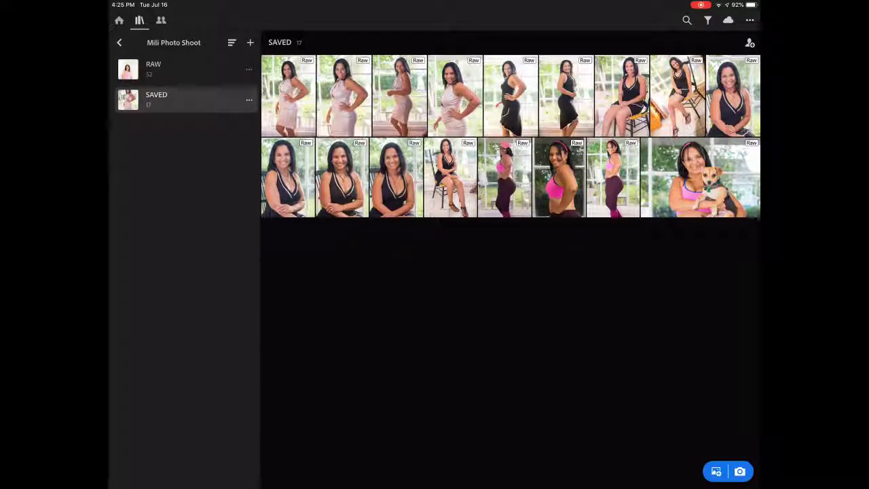
Reopen the Lightroom library and select all 17 photos in the SAVED folder
left_click_drag(435, 486, 435, 305)
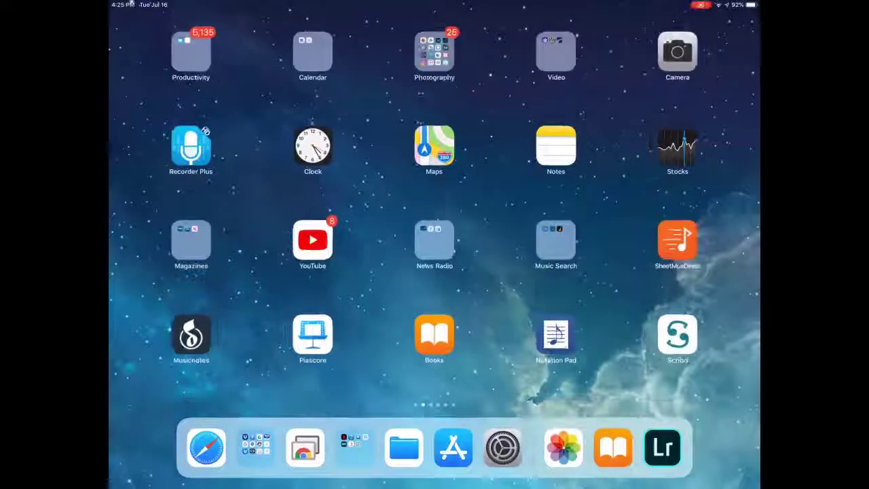
left_click(563, 447)
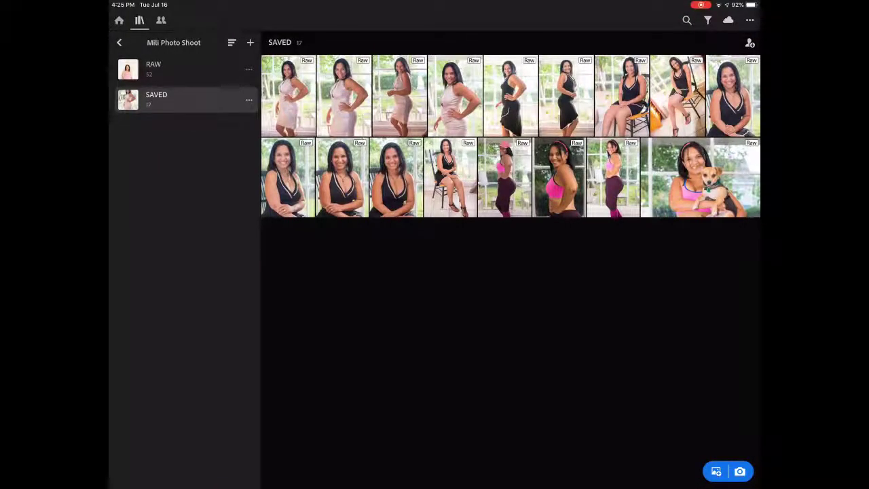
left_click(289, 95)
left_click(272, 42)
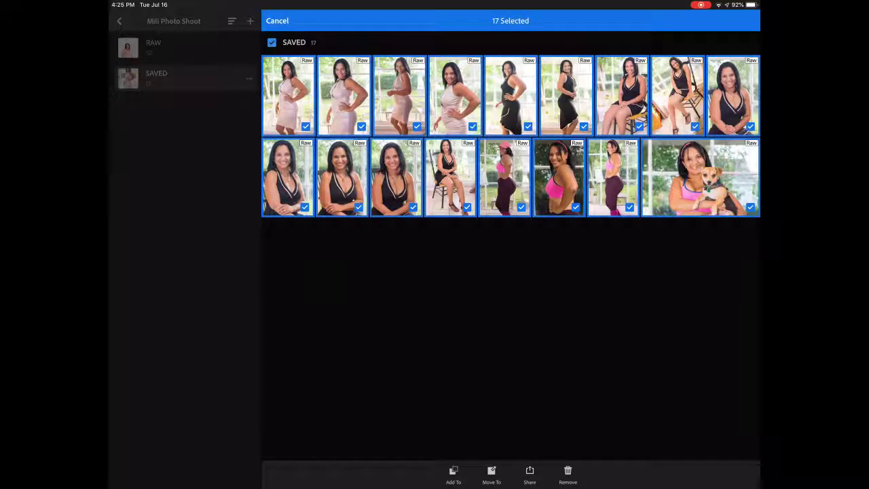
Review the share options for the 17 photos, cancel, exit selection, and switch to the Photos app
left_click(530, 474)
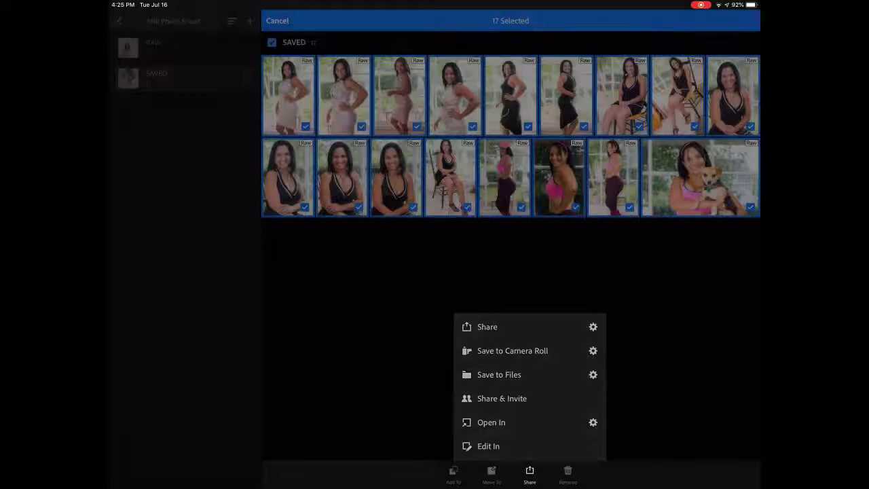
key("Escape")
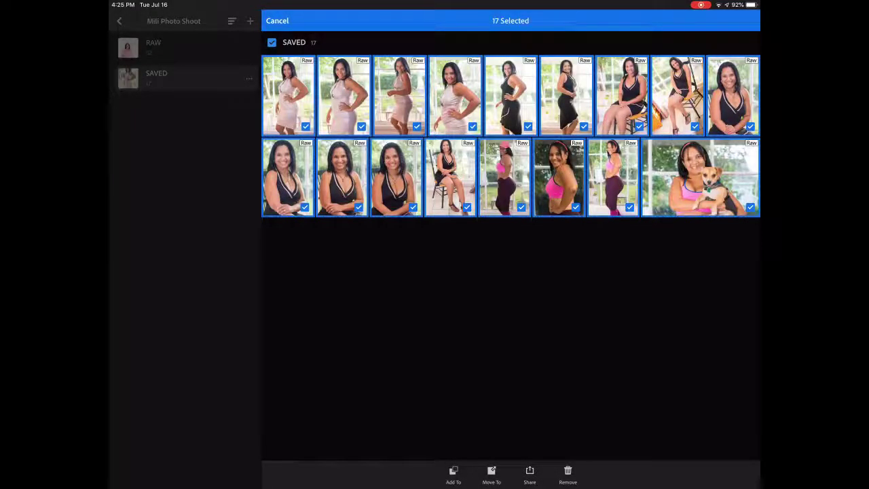
key("Escape")
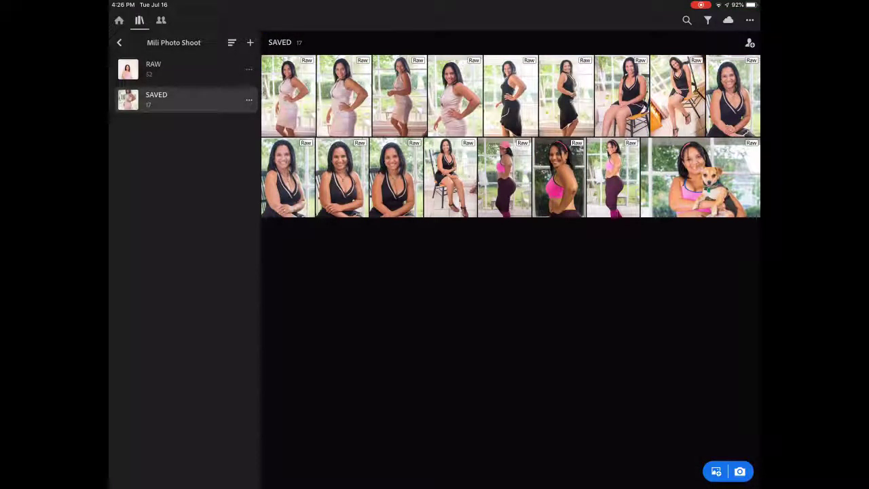
key("super+Tab")
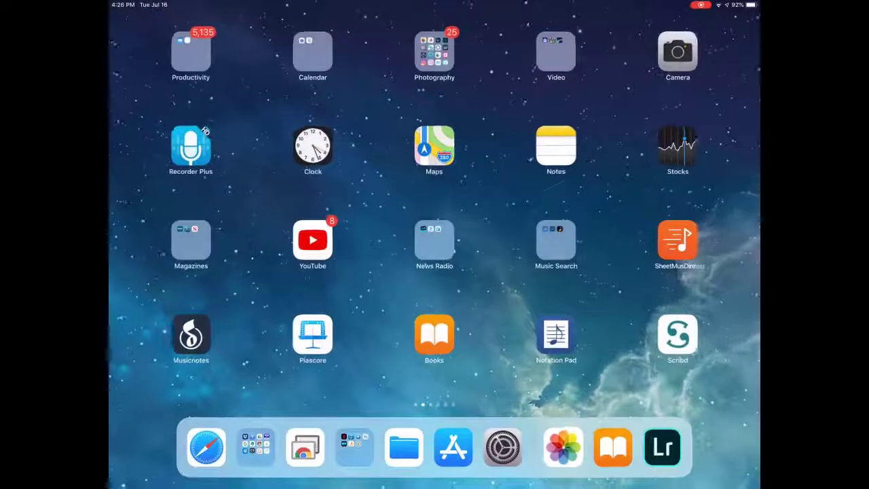
Bring up the Pixieset Client Gallery Collections dashboard in Safari and scroll through the collection list
left_click(205, 446)
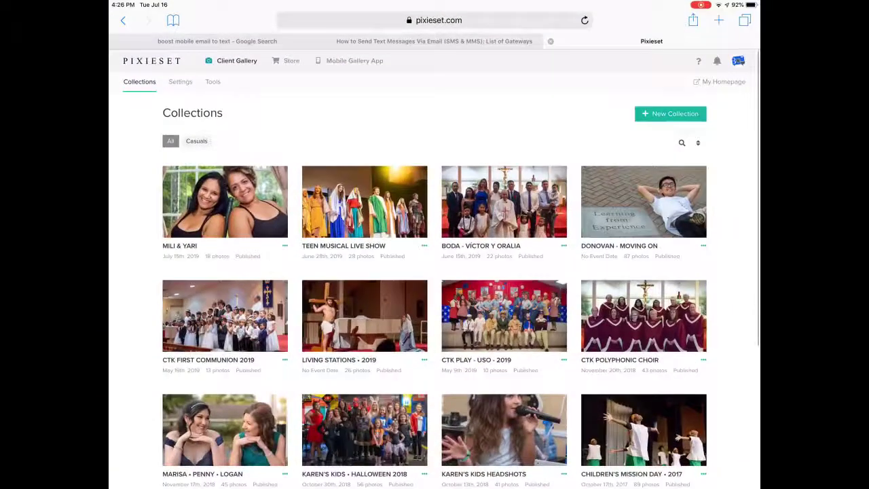
scroll(435, 272, "down", 3)
scroll(435, 272, "up", 5)
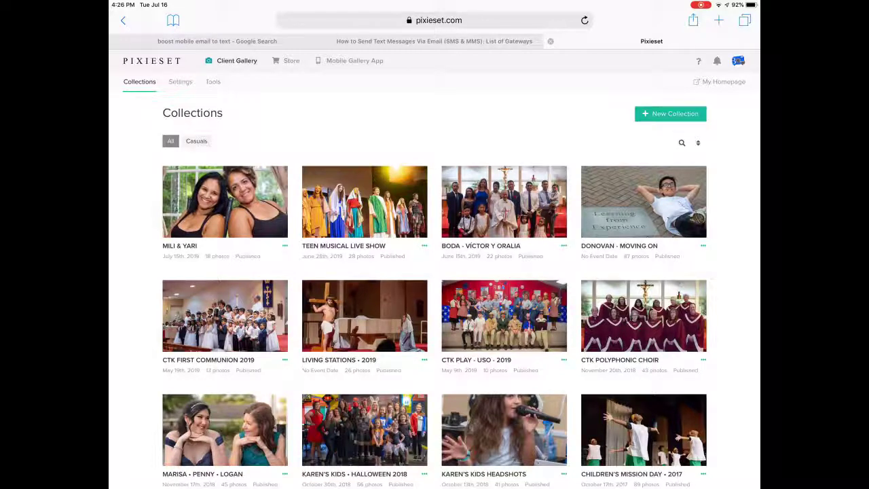
scroll(435, 272, "down", 2)
scroll(435, 271, "up", 2)
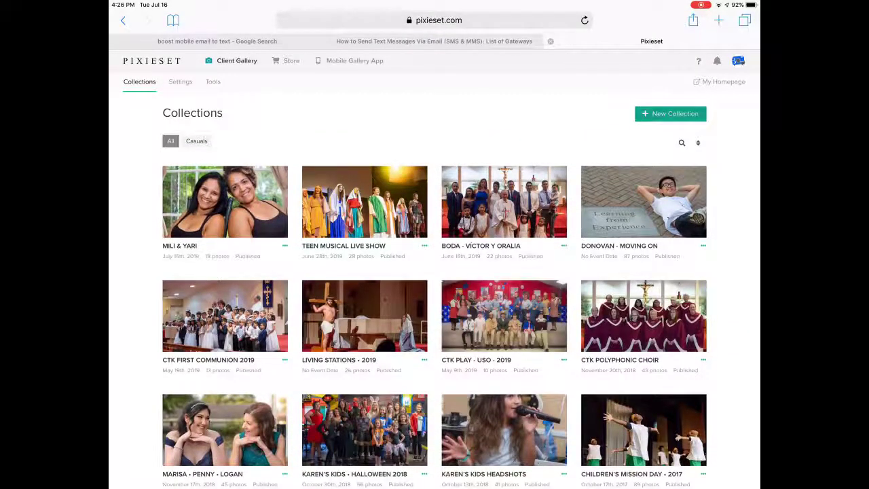
Start a new collection named 'Mili Photo Shoot' with event date July 15, 2019
left_click(670, 113)
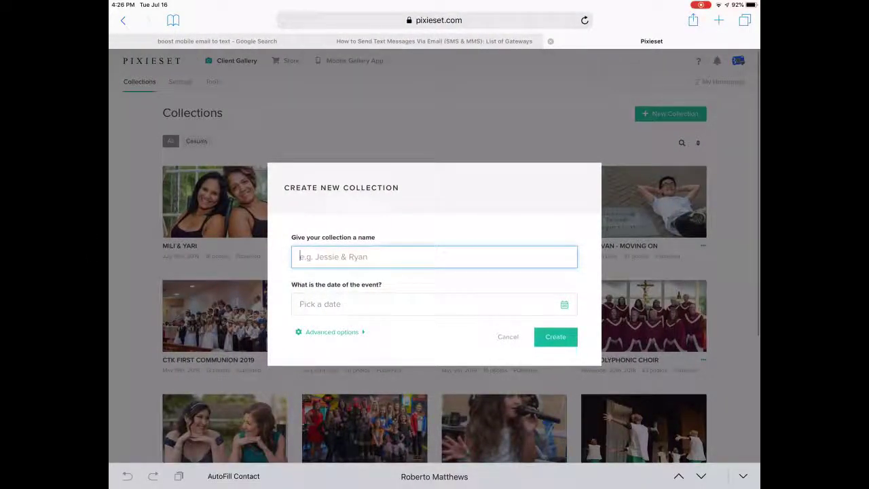
type("Mili Photo ")
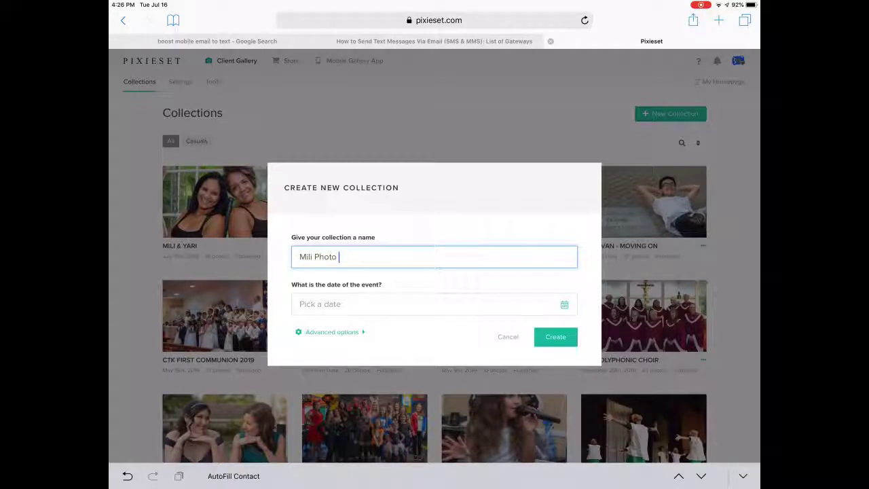
type("Shoot")
key("Tab")
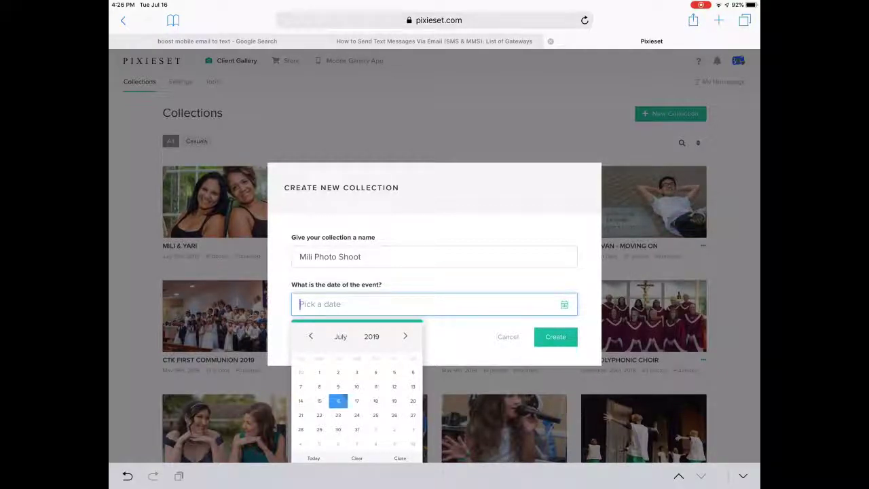
key("Return")
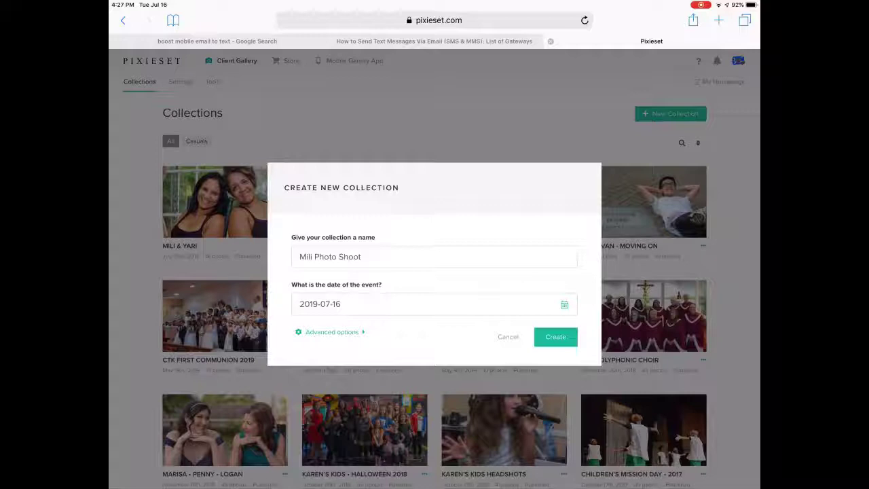
left_click(319, 400)
Enable Email Registration, turn off Homepage Visibility, and create the collection
left_click(332, 332)
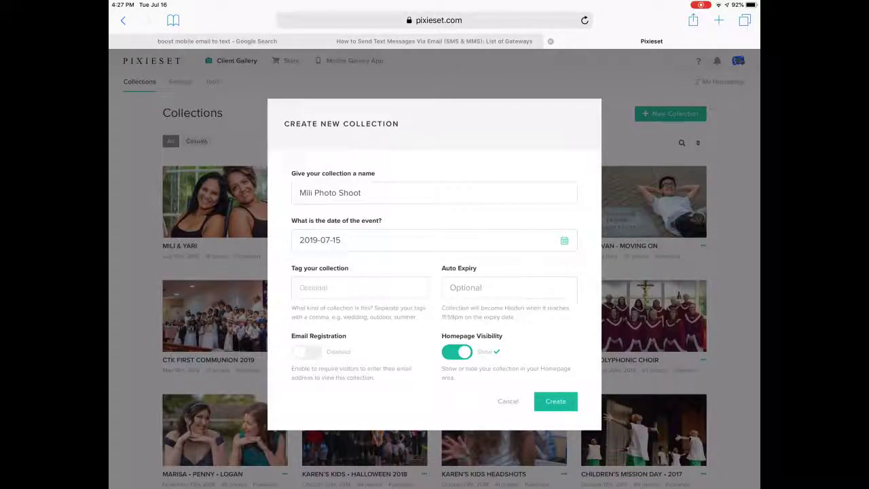
left_click(306, 351)
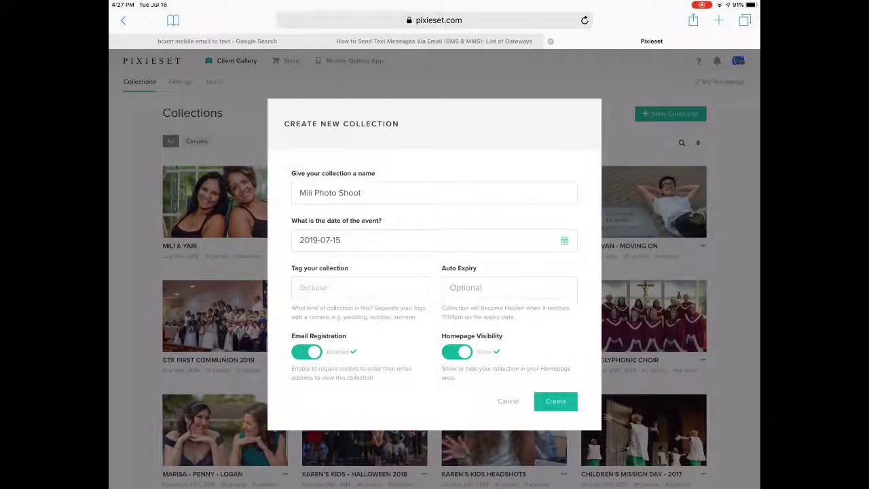
left_click(457, 352)
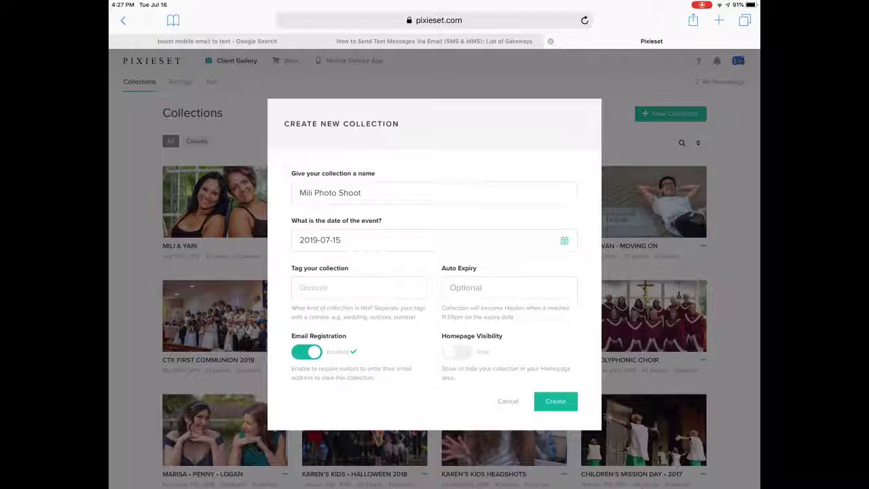
left_click(556, 401)
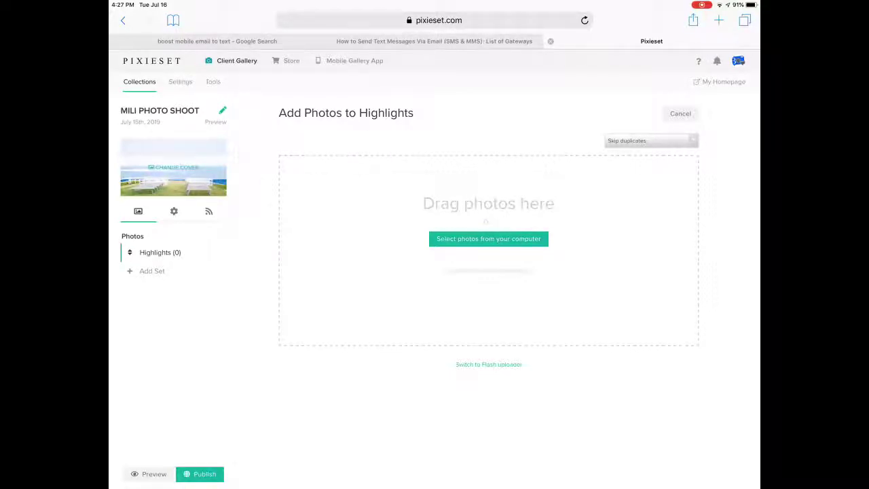
Choose to upload photos into Highlights from the iPad Photo Library
left_click(514, 239)
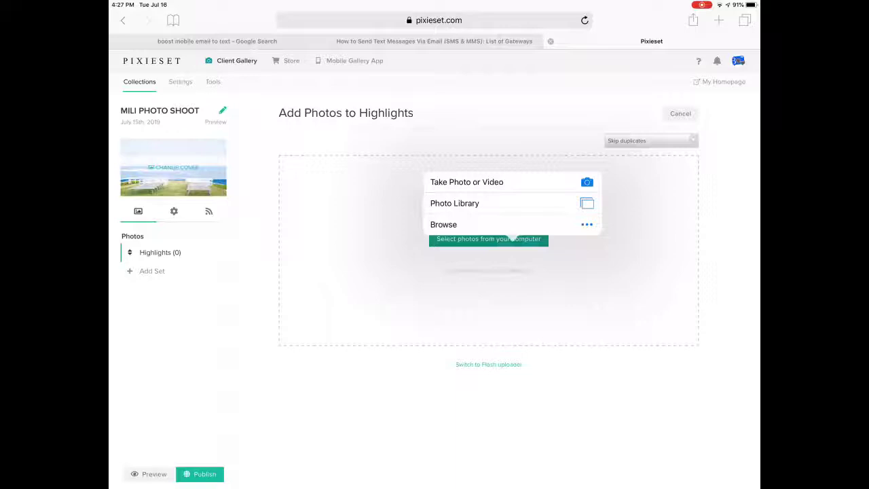
left_click(454, 203)
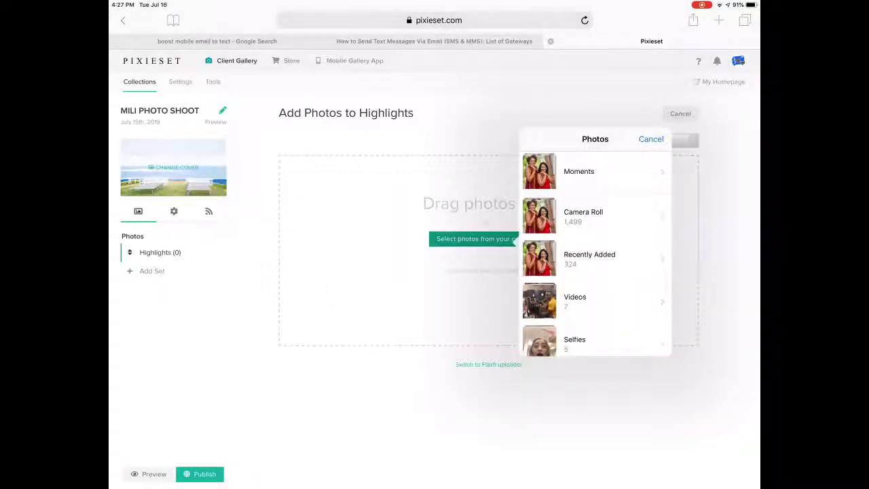
scroll(596, 255, "down", 3)
scroll(596, 254, "down", 10)
scroll(596, 255, "down", 10)
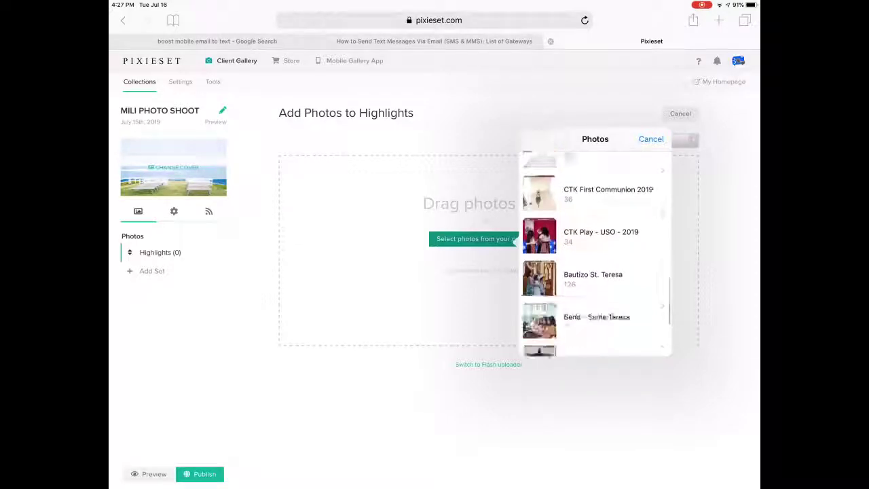
scroll(595, 255, "down", 5)
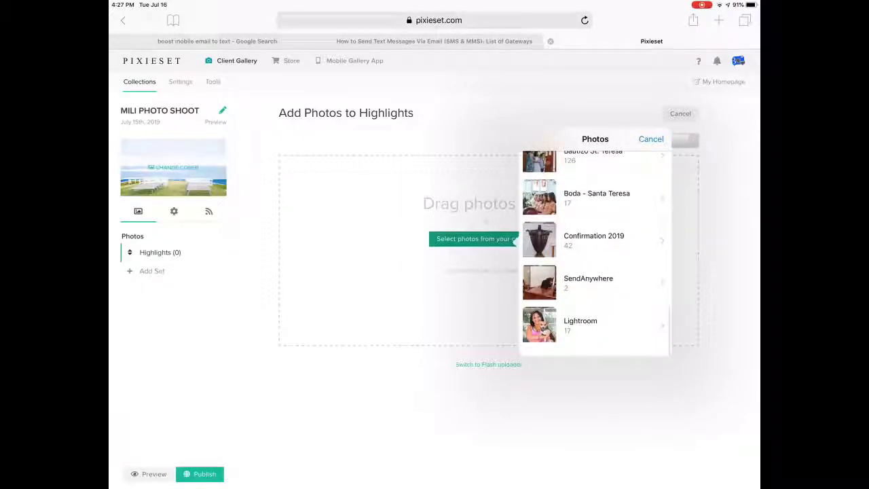
Select all 17 photos in the Lightroom album and start uploading them
left_click(580, 325)
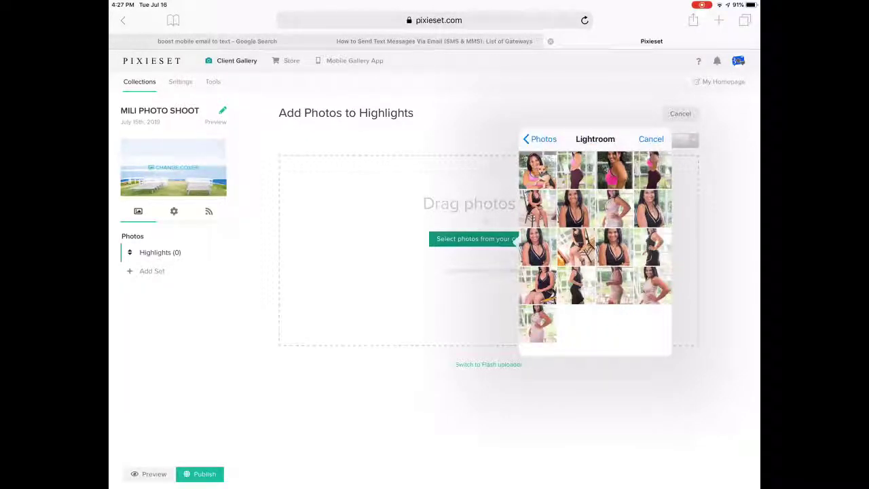
left_click(537, 170)
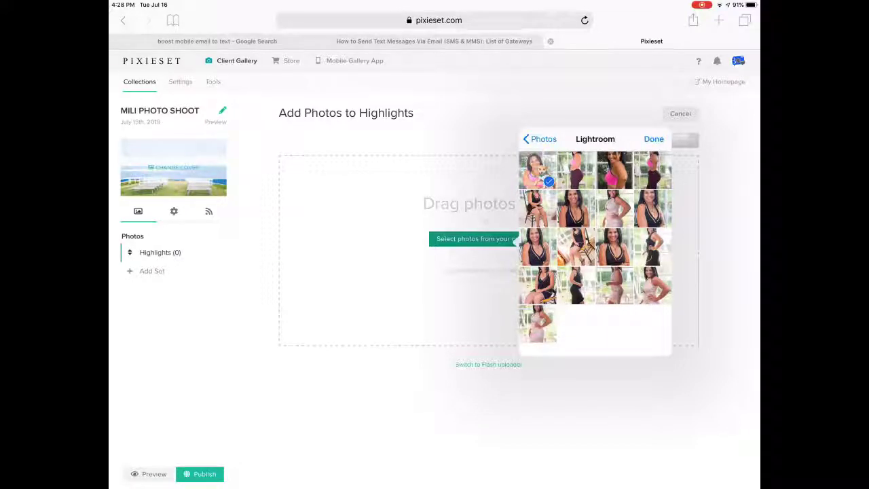
mouse_move(576, 169)
left_mouse_down()
mouse_move(652, 170)
mouse_move(652, 285)
mouse_move(537, 325)
left_mouse_up()
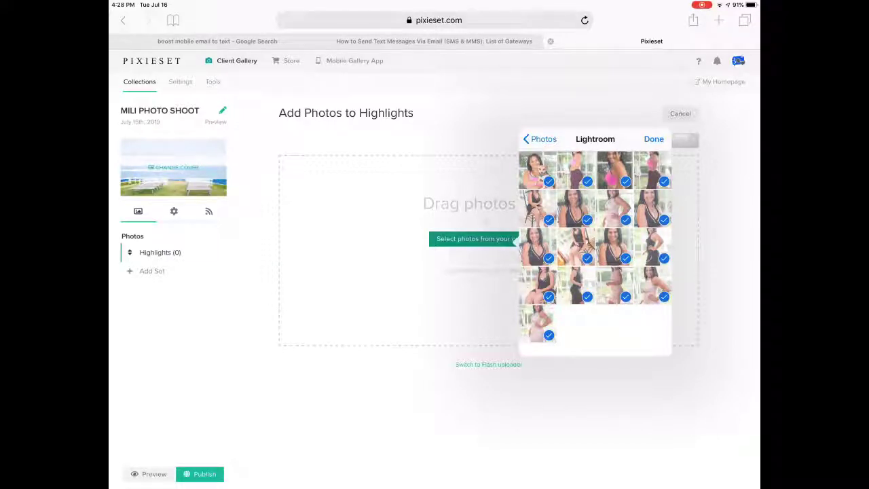
left_click(653, 138)
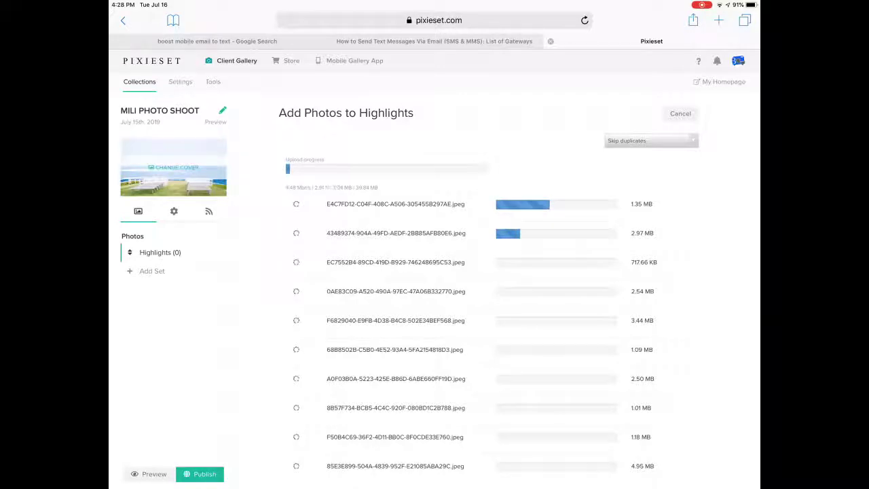
Scroll the upload list to check the progress of the 17 Lightroom photos
scroll(516, 286, "down", 3)
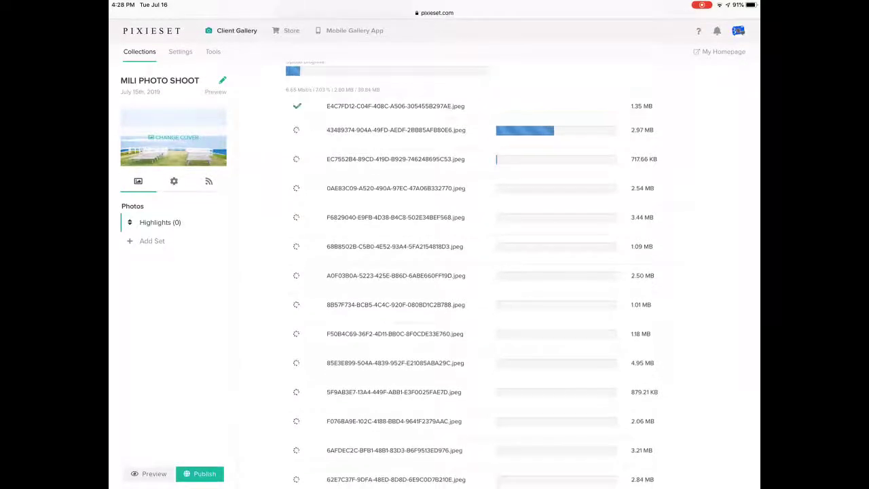